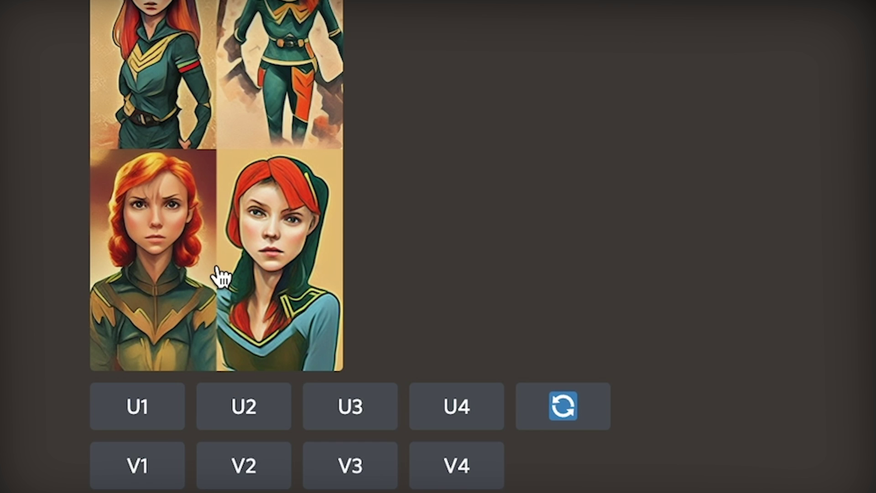
# Step: Upscale the third image of the elf ranger grid and switch to the character emotion sheet in Photoshop
pyautogui.click(356, 415)
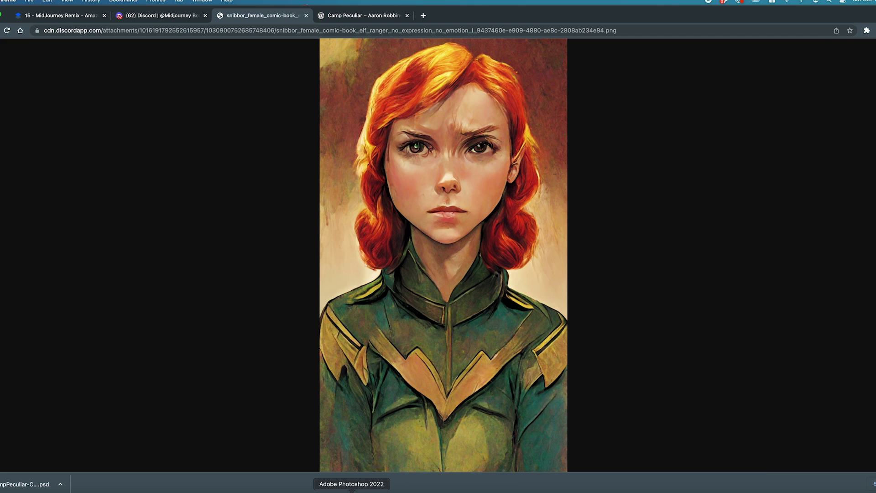
pyautogui.click(352, 490)
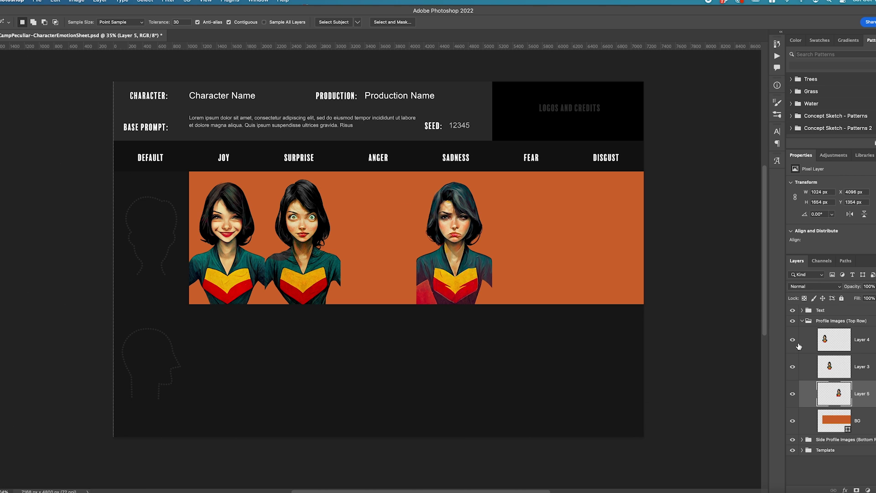
# Step: Delete the three sample character layers and the orange BG layer from the Profile Images (Top Row) group
pyautogui.moveTo(797, 336); pyautogui.dragTo(794, 397)
pyautogui.click(857, 422)
pyautogui.click(864, 350)
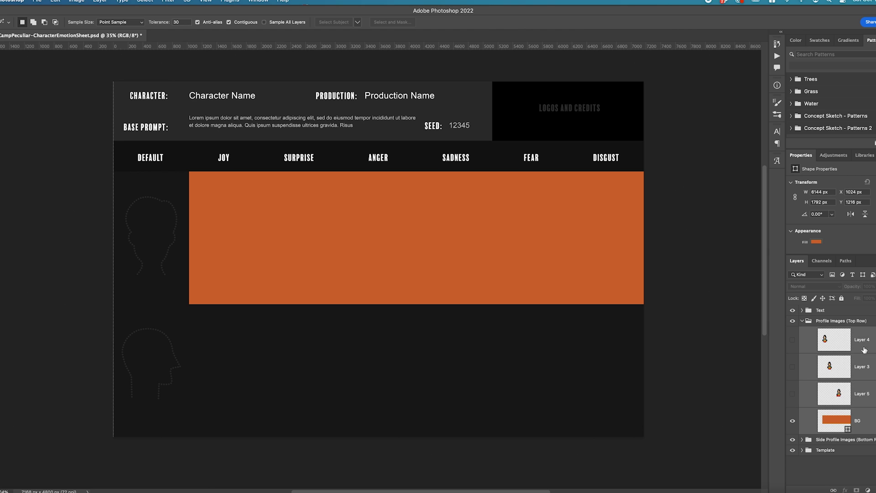
pyautogui.press('BackSpace')
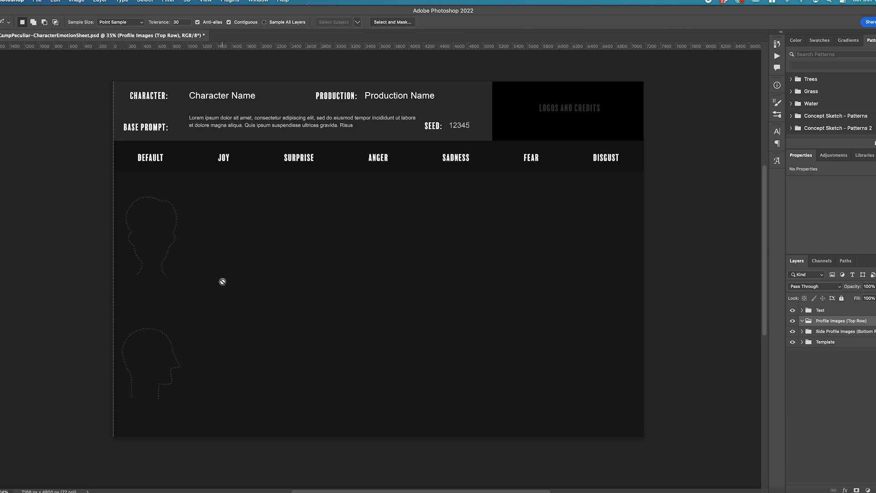
# Step: Show the guides, paste the copied elf ranger portrait and fit it into the upper cell of the DEFAULT column
pyautogui.press('super+semicolon')
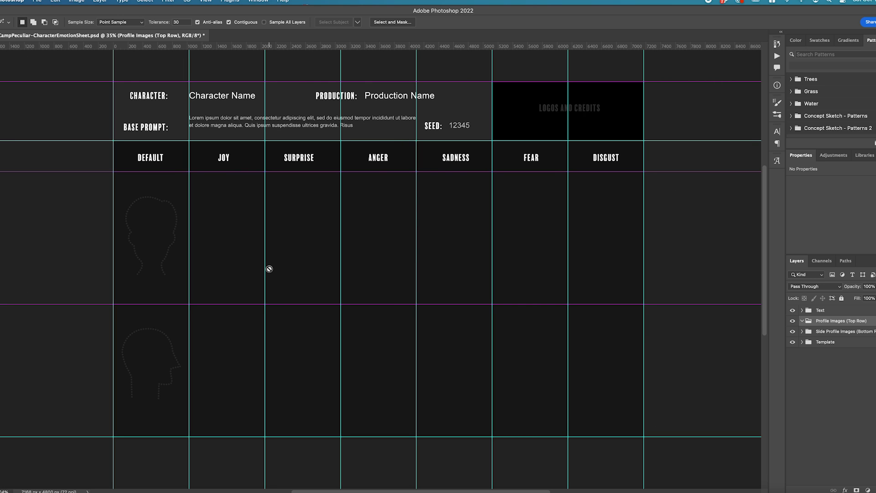
pyautogui.press('super+v')
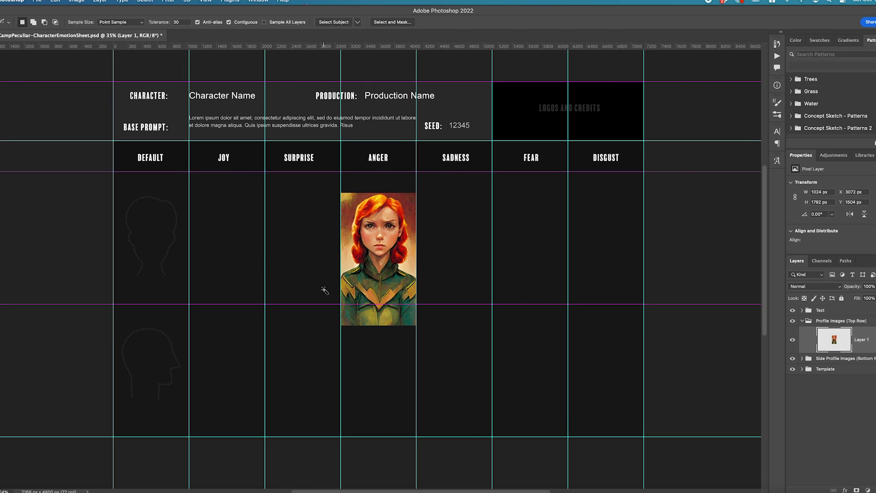
pyautogui.press('super+t')
pyautogui.moveTo(395, 259); pyautogui.dragTo(167, 264)
pyautogui.press('Return')
pyautogui.press('w')
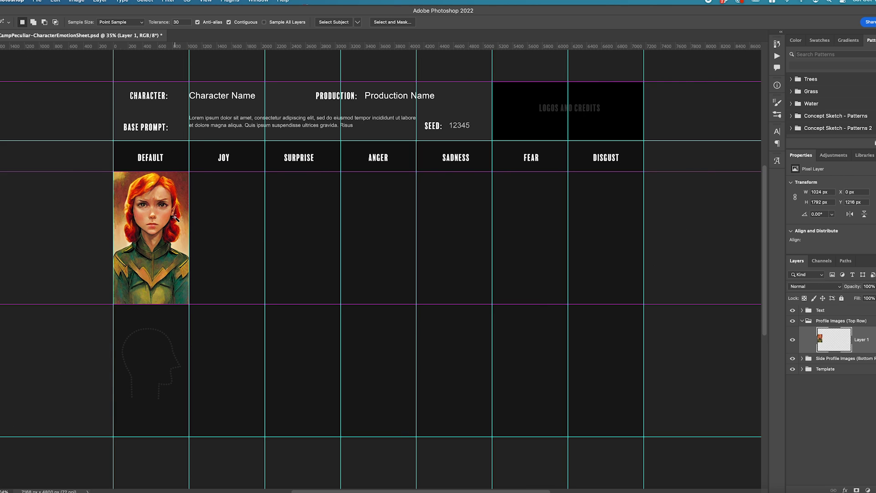
# Step: Replace the production name text in the sheet's header with "YouTube UnPlanned Videos"
pyautogui.press('t')
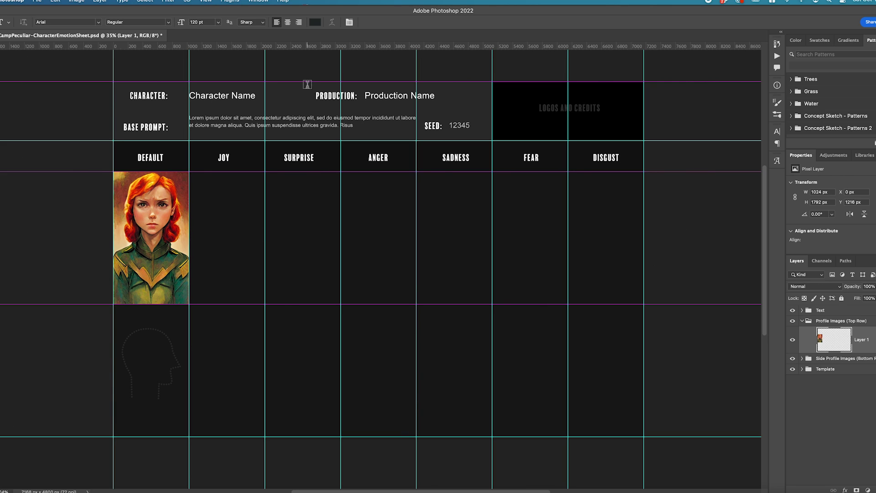
pyautogui.click(250, 95)
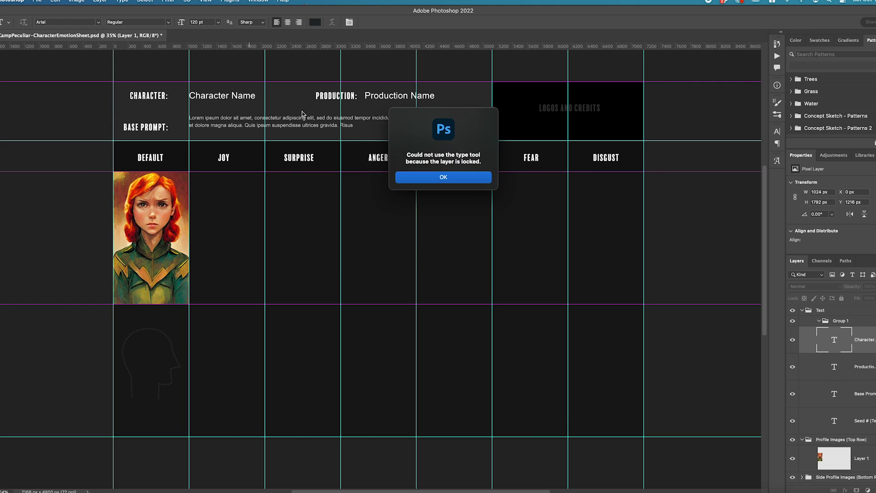
pyautogui.click(441, 177)
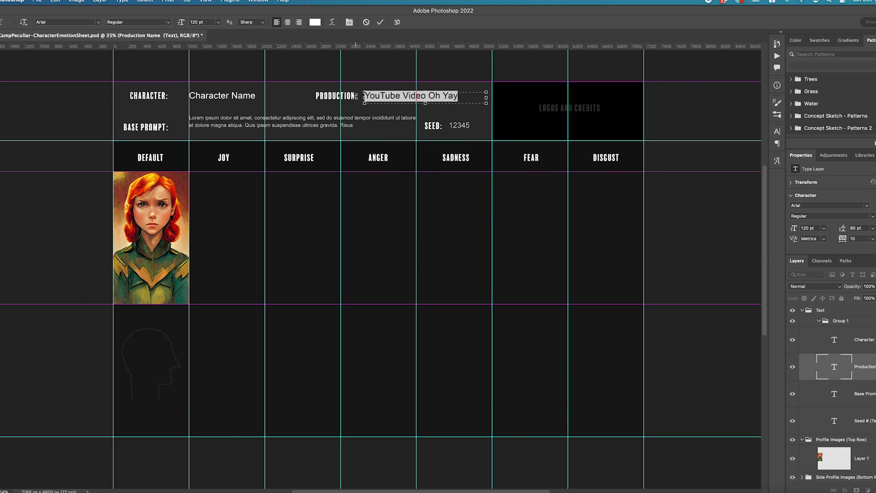
pyautogui.write('Y')
pyautogui.write('You')
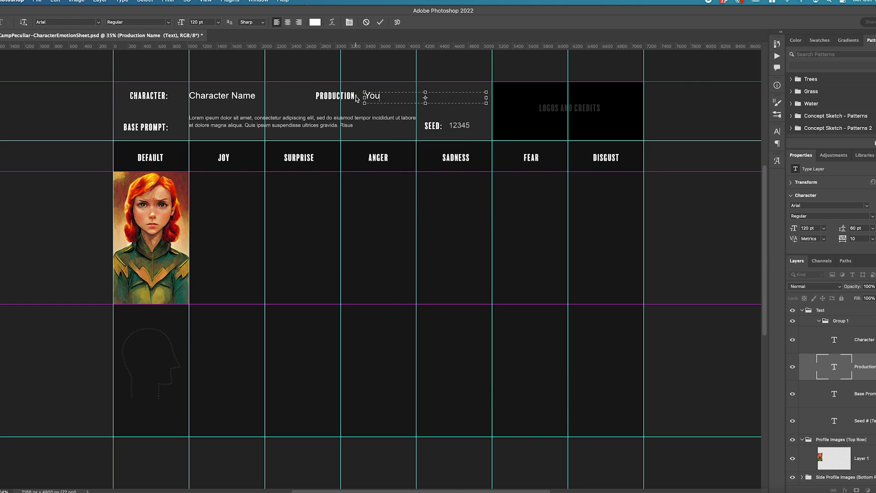
pyautogui.write('Tube UnPlanned Videos')
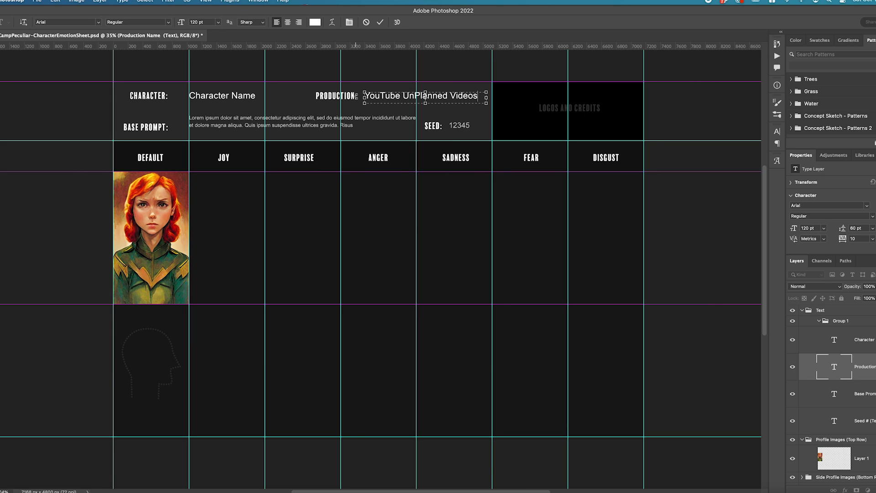
# Step: Replace the character name text in the sheet's header with "Lady Cabbage"
pyautogui.click(213, 98)
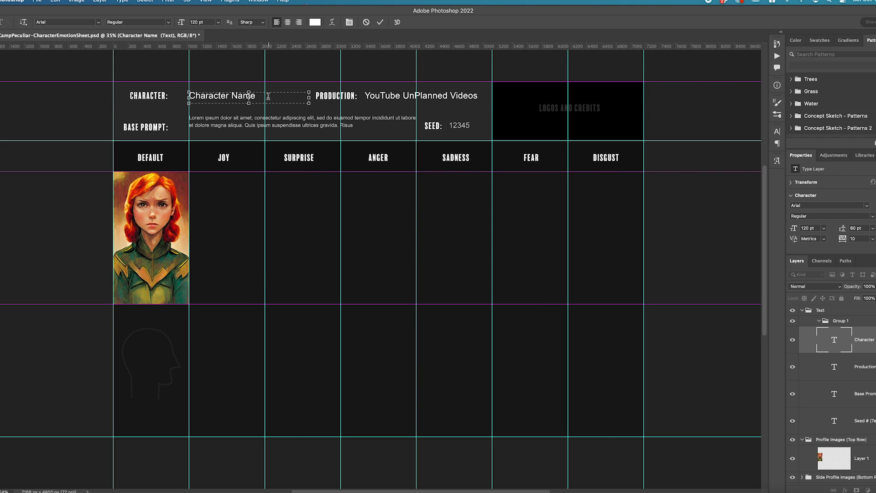
pyautogui.moveTo(269, 96); pyautogui.dragTo(194, 93)
pyautogui.write('Lady Cabbage')
pyautogui.press('super+Return')
pyautogui.press('v')
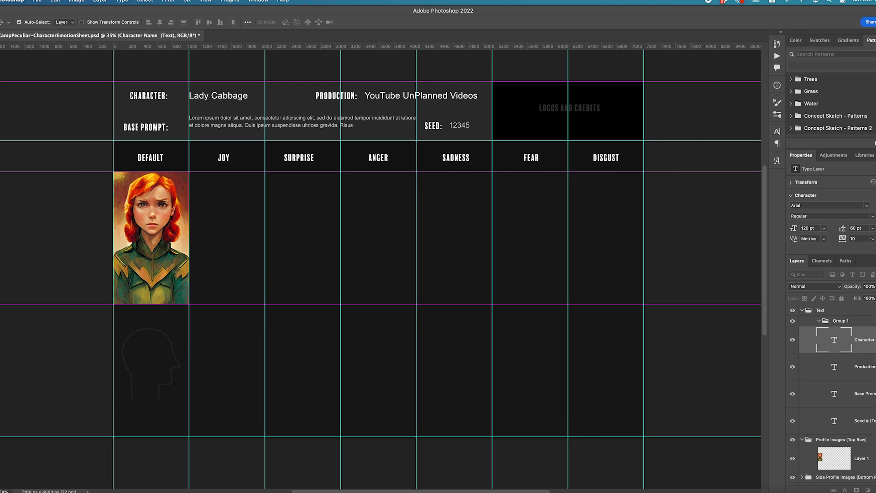
pyautogui.click(80, 140)
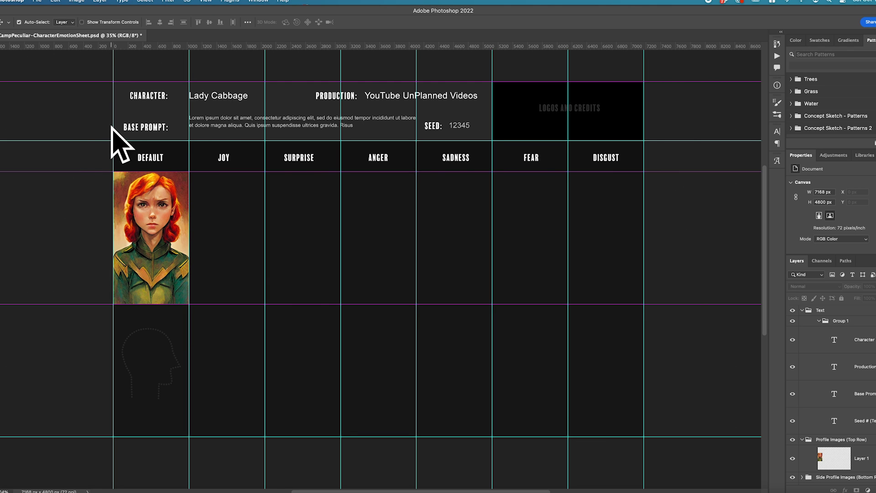
# Step: Copy the upscaled portrait's prompt through "--ar 9:16" from the Midjourney Bot chat in Discord and return to the Photoshop sheet
pyautogui.press('super+Tab')
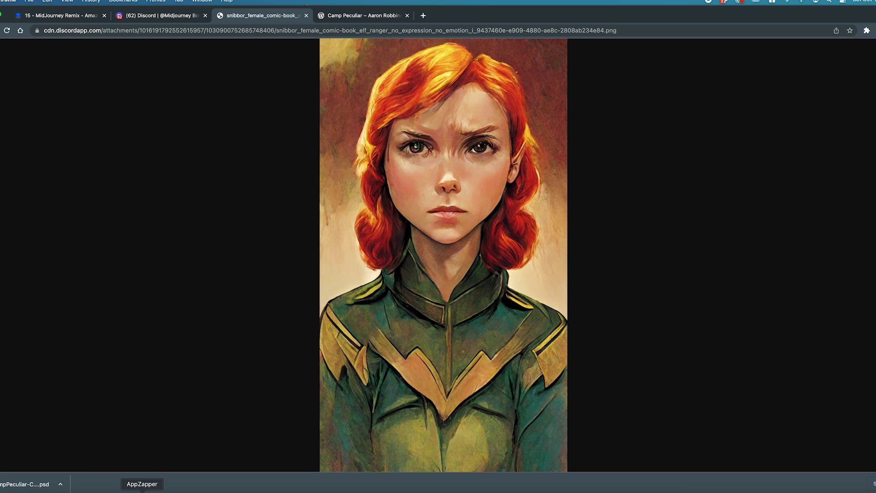
pyautogui.click(169, 19)
pyautogui.click(262, 277)
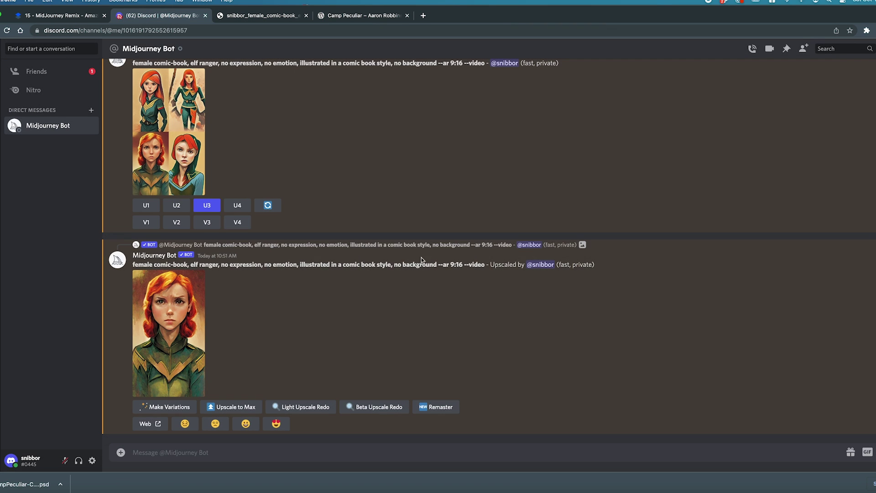
pyautogui.moveTo(464, 265); pyautogui.dragTo(131, 264)
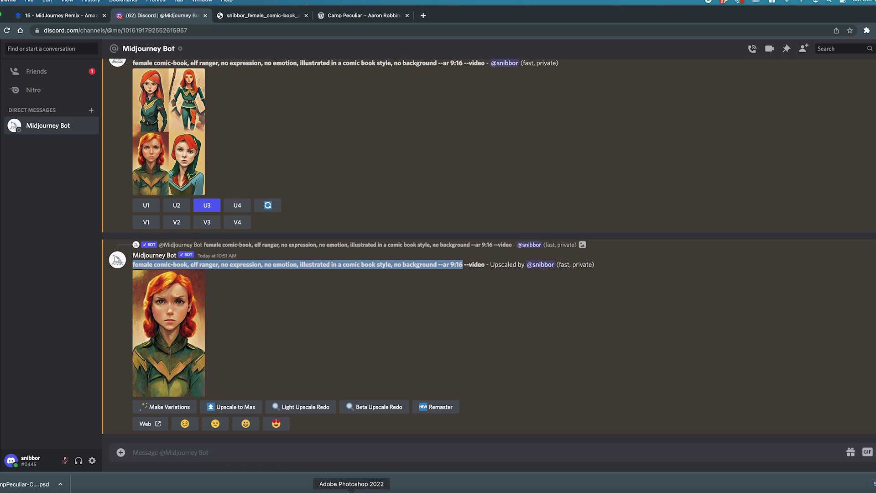
pyautogui.click(351, 491)
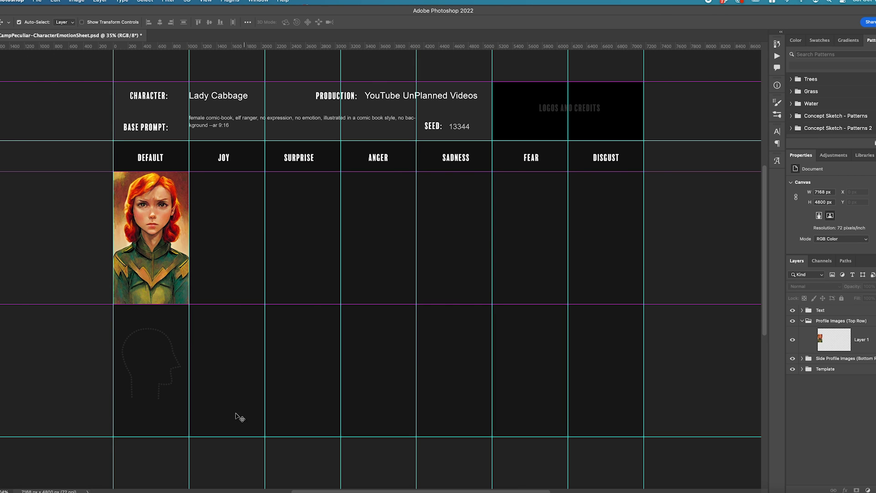
# Step: Switch back to Discord and start making variations of the upscaled elf ranger portrait
pyautogui.click(119, 492)
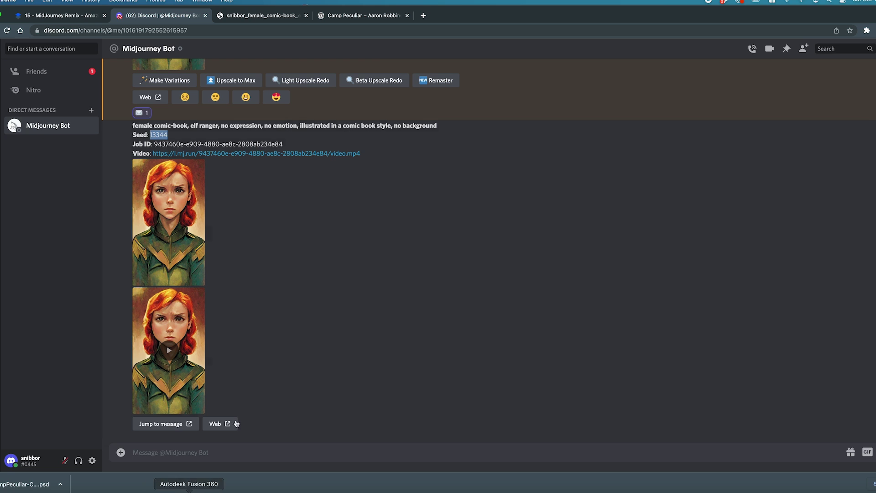
pyautogui.scroll(-10, 285, 296)
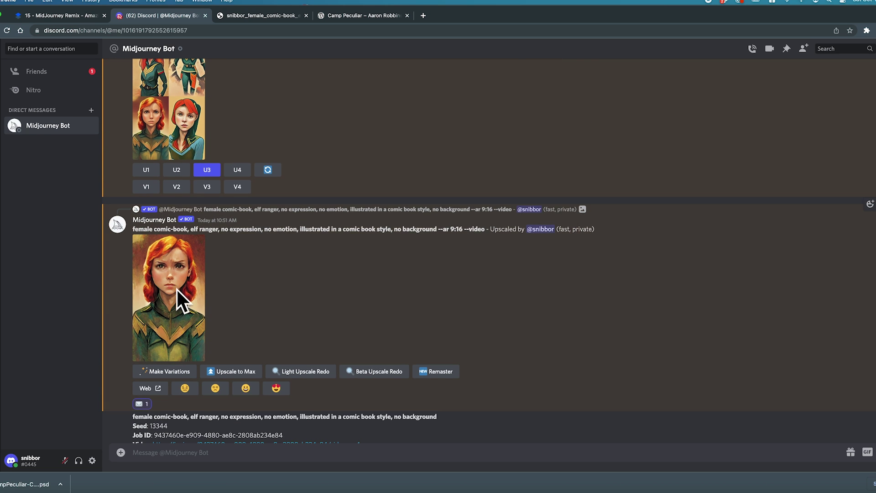
pyautogui.scroll(-3, 238, 301)
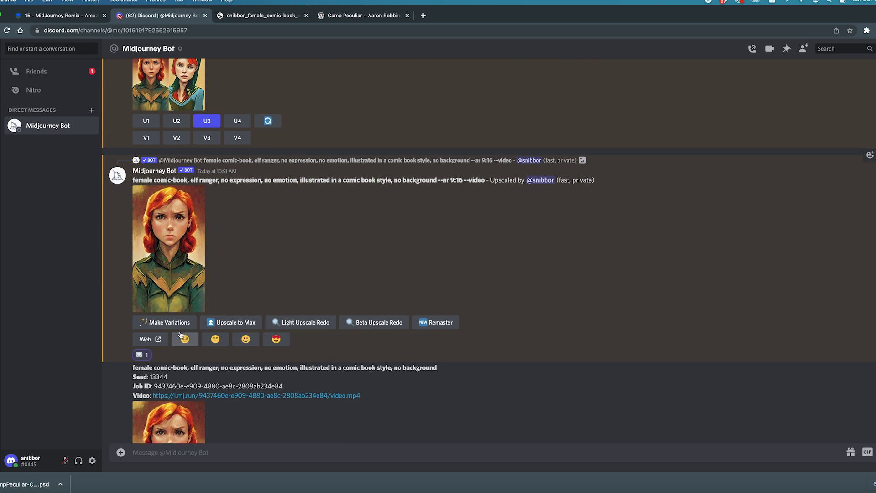
pyautogui.click(157, 322)
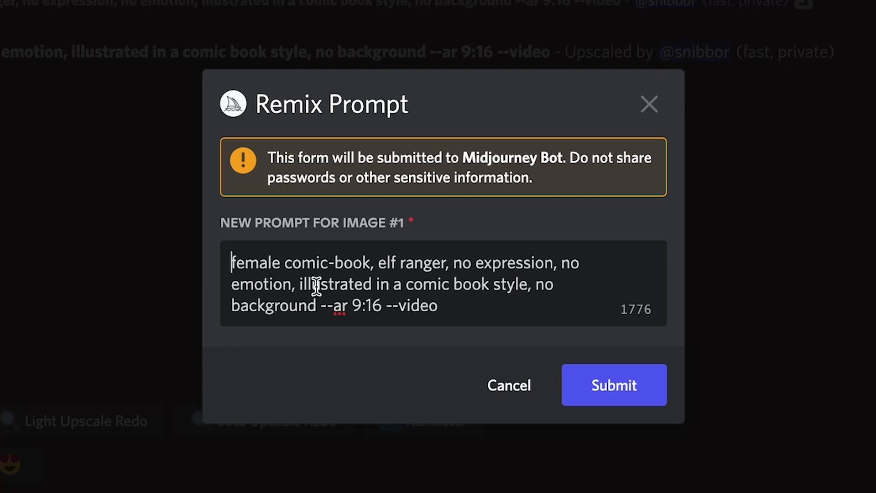
# Step: Replace "no expression" with "big smile" in the remix prompt
pyautogui.click(553, 263)
pyautogui.press('Right')
pyautogui.press('Left')
pyautogui.press('BackSpace')
pyautogui.press('BackSpace')
pyautogui.press('BackSpace')
pyautogui.press('BackSpace')
pyautogui.press('BackSpace')
pyautogui.press('BackSpace')
pyautogui.press('BackSpace')
pyautogui.press('BackSpace')
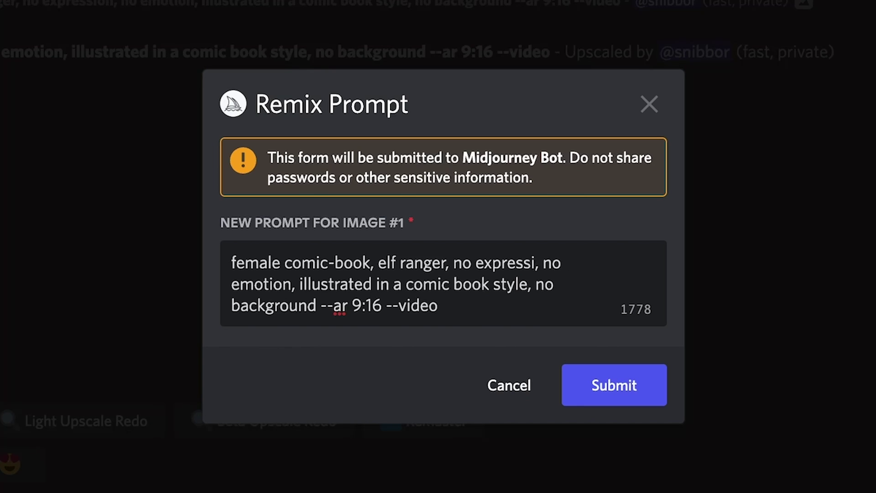
pyautogui.press('BackSpace')
pyautogui.press('BackSpace')
pyautogui.press('BackSpace')
pyautogui.press('BackSpace')
pyautogui.press('BackSpace')
pyautogui.write('big ')
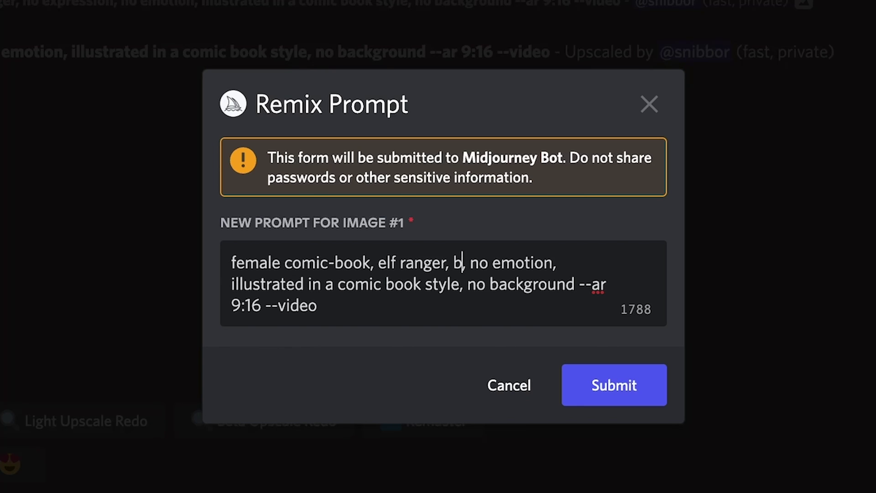
pyautogui.write('smile')
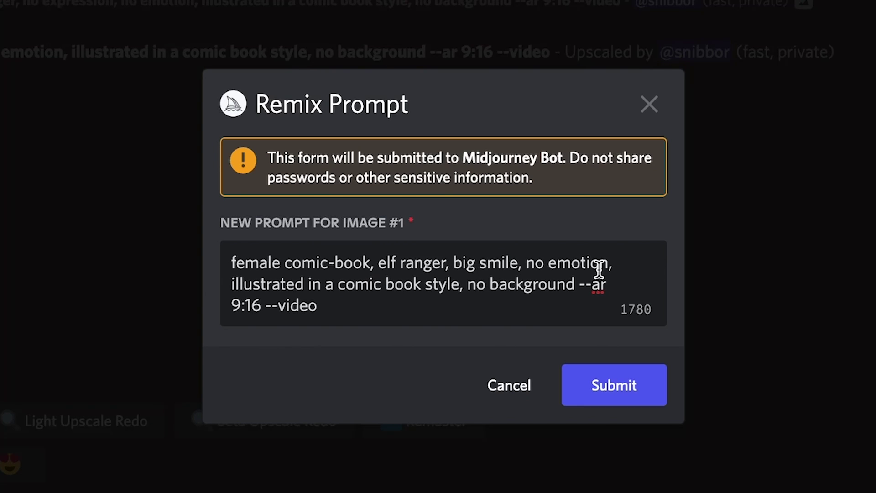
# Step: Replace "no emotion" with "happy" in the remix prompt and submit it
pyautogui.moveTo(607, 259); pyautogui.dragTo(531, 259)
pyautogui.press('BackSpace')
pyautogui.press('BackSpace')
pyautogui.write('happy')
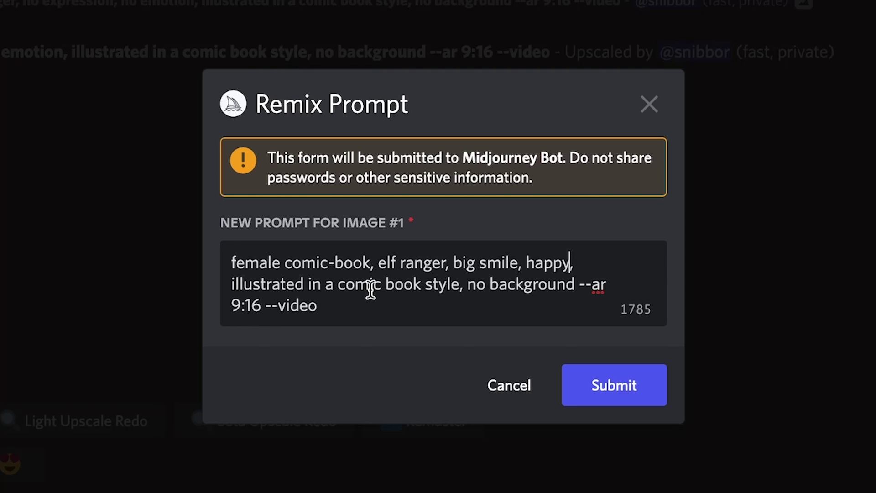
pyautogui.click(614, 402)
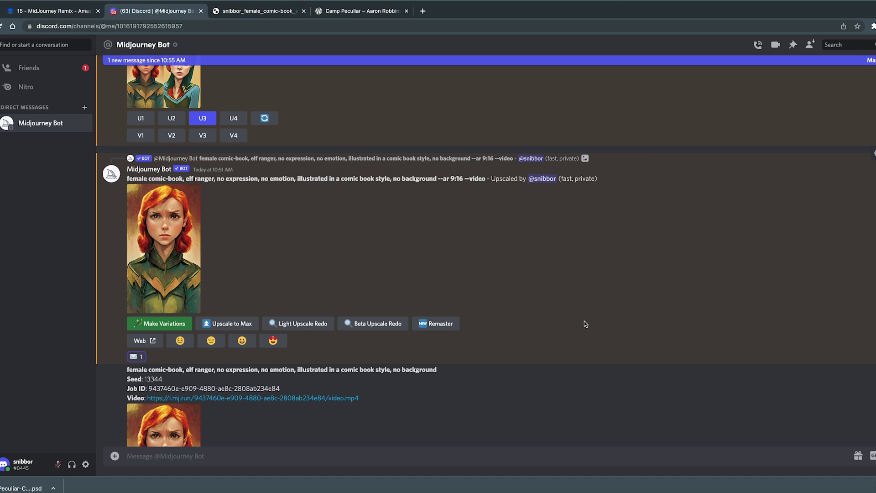
# Step: Compare the smiling remix grids with each other and with the original portrait in the Midjourney Bot chat
pyautogui.scroll(-10, 586, 324)
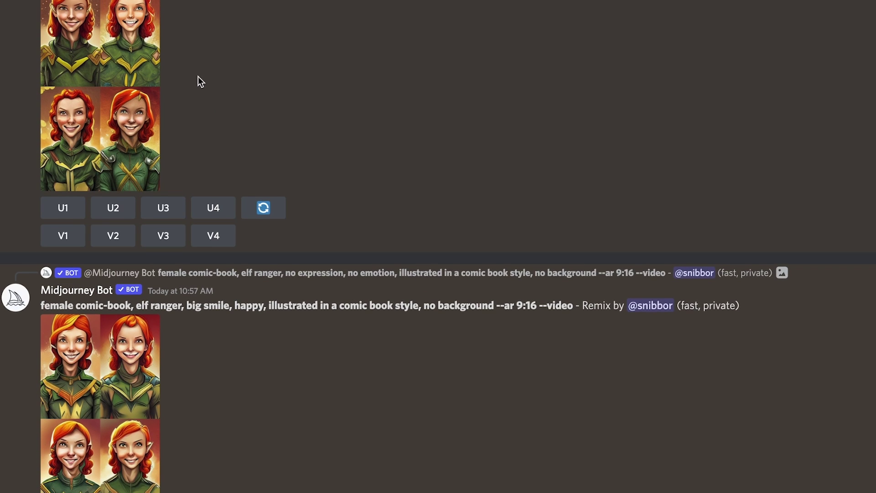
pyautogui.scroll(2, 234, 88)
pyautogui.scroll(3, 223, 126)
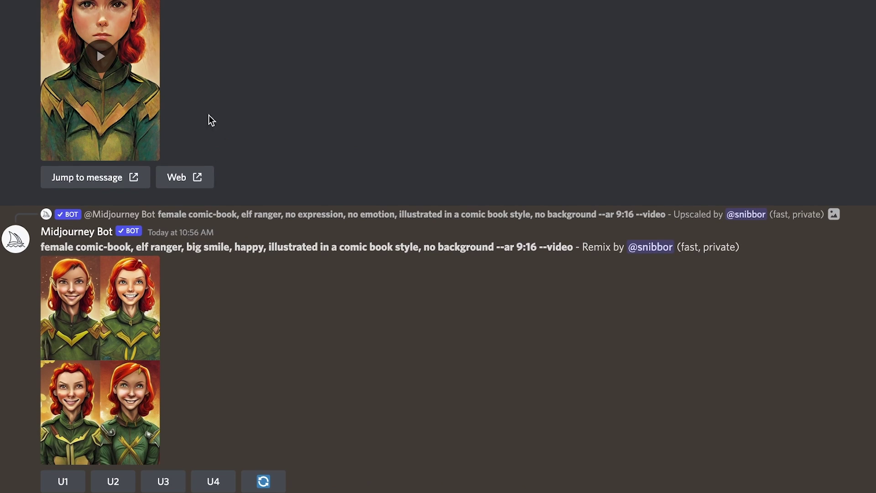
pyautogui.scroll(-2, 251, 154)
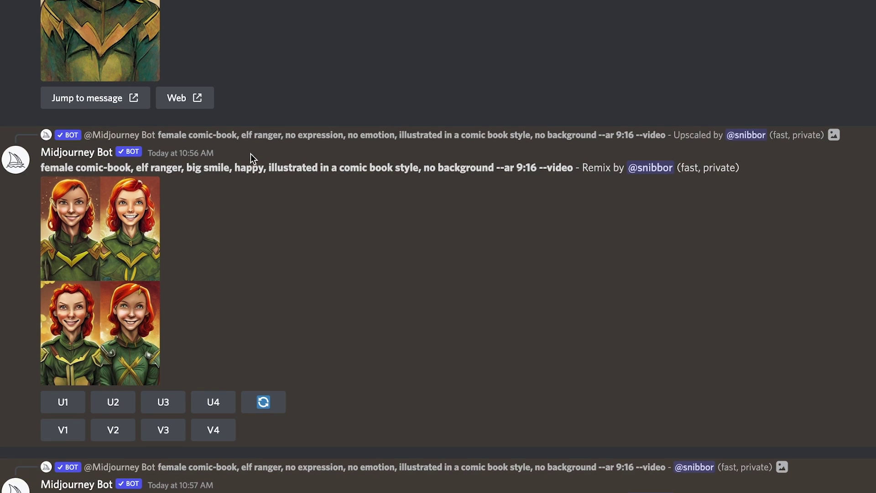
pyautogui.scroll(-4, 251, 154)
pyautogui.scroll(-1, 250, 151)
pyautogui.scroll(2, 250, 148)
pyautogui.scroll(-1, 250, 148)
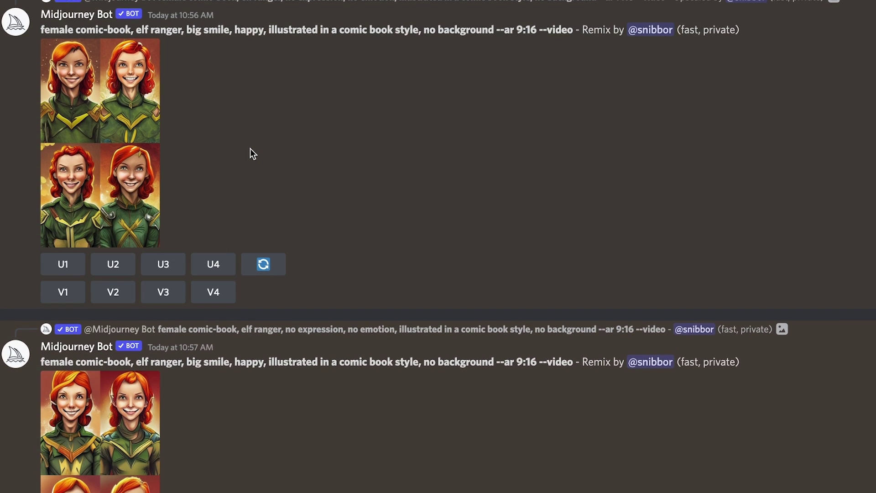
pyautogui.scroll(10, 251, 150)
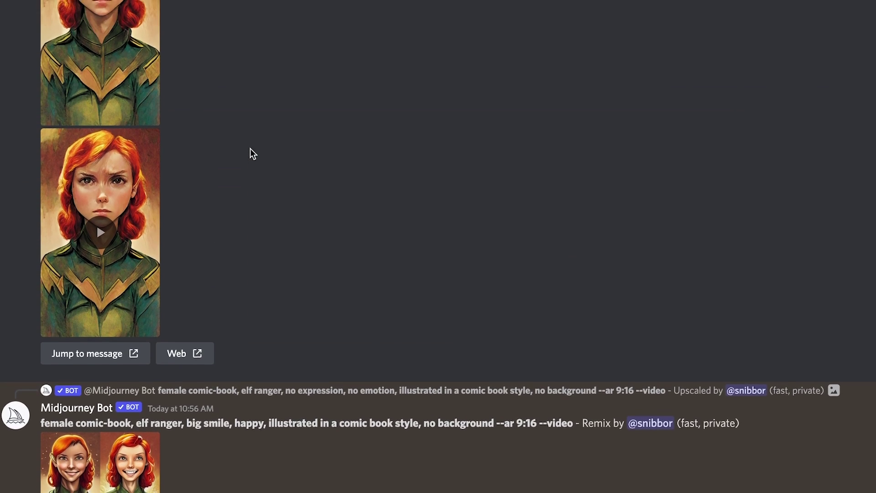
pyautogui.scroll(-3, 250, 149)
pyautogui.scroll(-9, 251, 215)
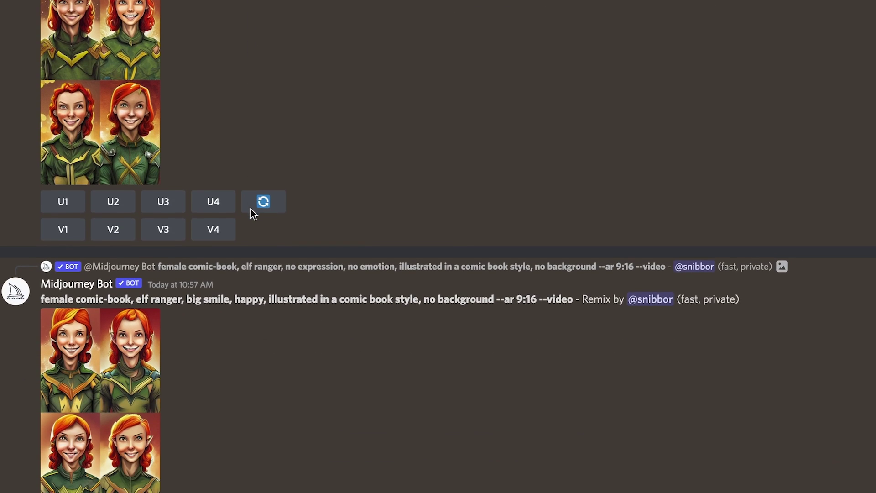
pyautogui.scroll(-3, 251, 210)
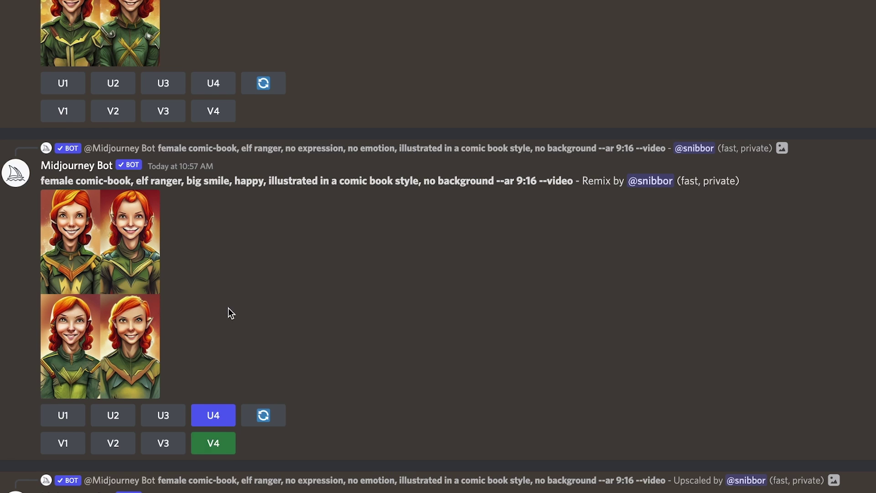
# Step: Review the smiling remix grids in the chat against the original frowning portrait, checking likeness and painting style
pyautogui.scroll(6, 229, 308)
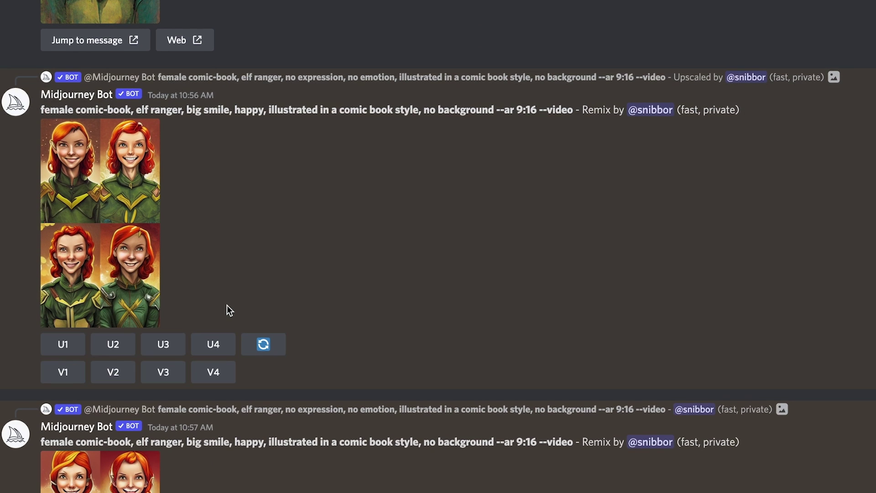
pyautogui.scroll(-5, 229, 308)
pyautogui.scroll(1, 222, 283)
pyautogui.scroll(7, 222, 278)
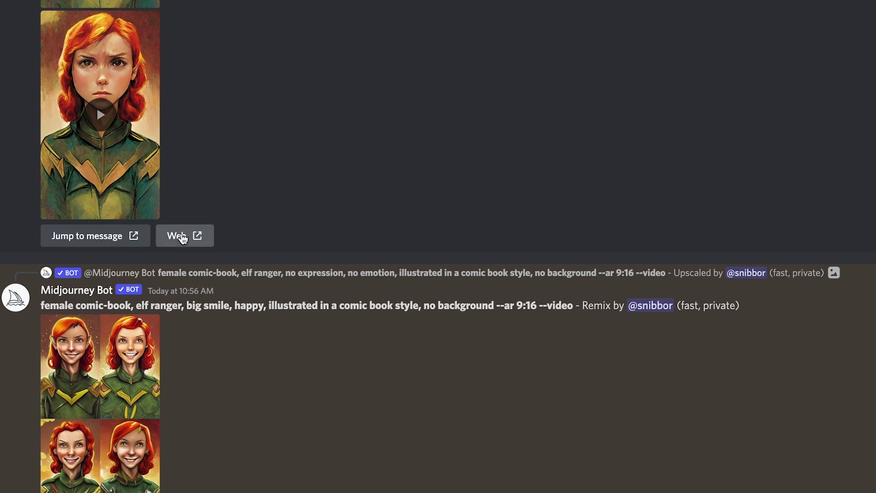
pyautogui.scroll(-1, 139, 280)
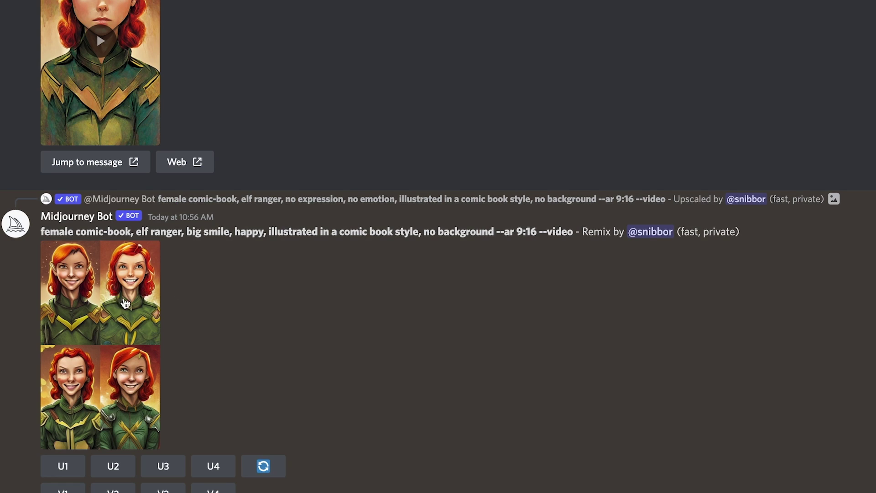
pyautogui.scroll(-3, 231, 308)
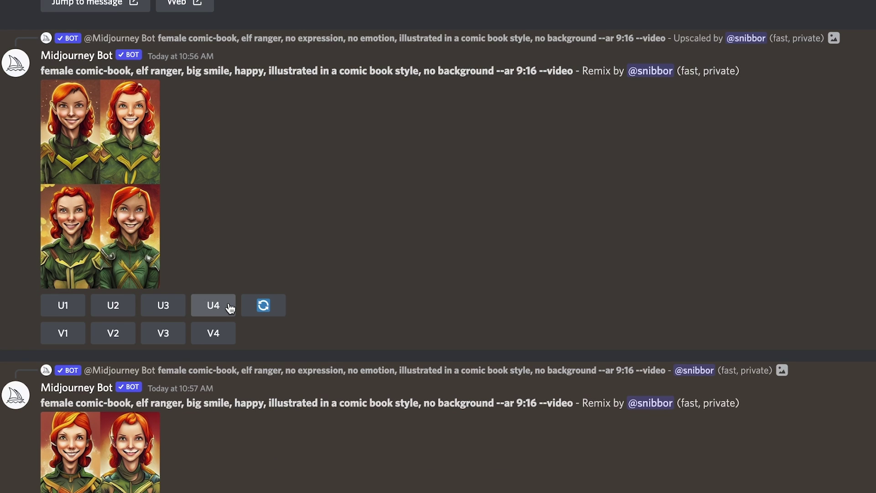
pyautogui.scroll(-1, 154, 202)
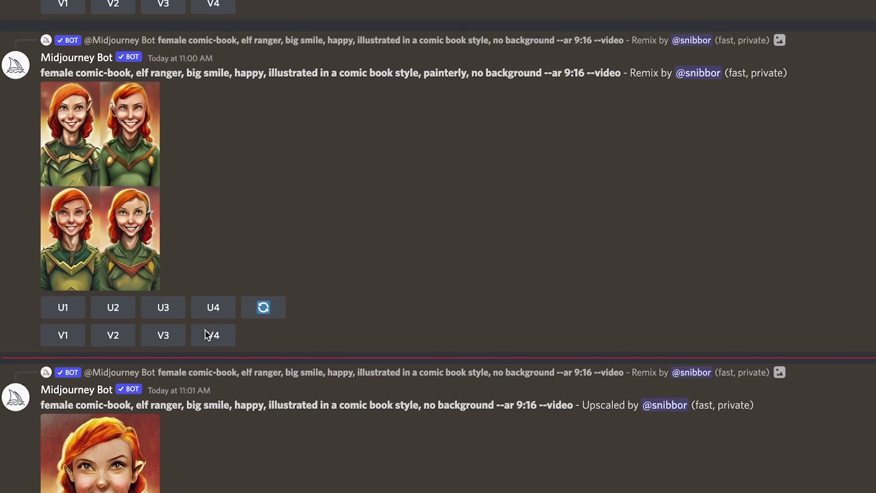
# Step: Start a remix of image 4 from the 10:57 AM smiling grid and add "painterly" after "illustrated in a comic book style"
pyautogui.scroll(15, 206, 335)
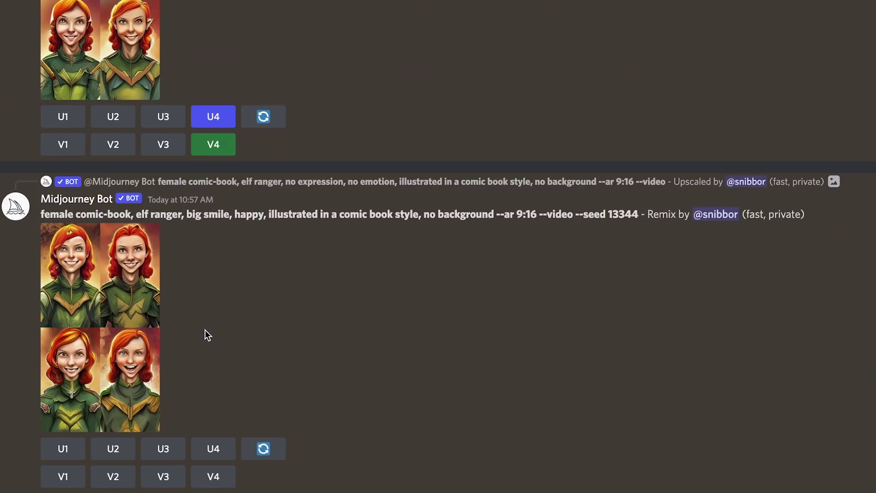
pyautogui.click(214, 396)
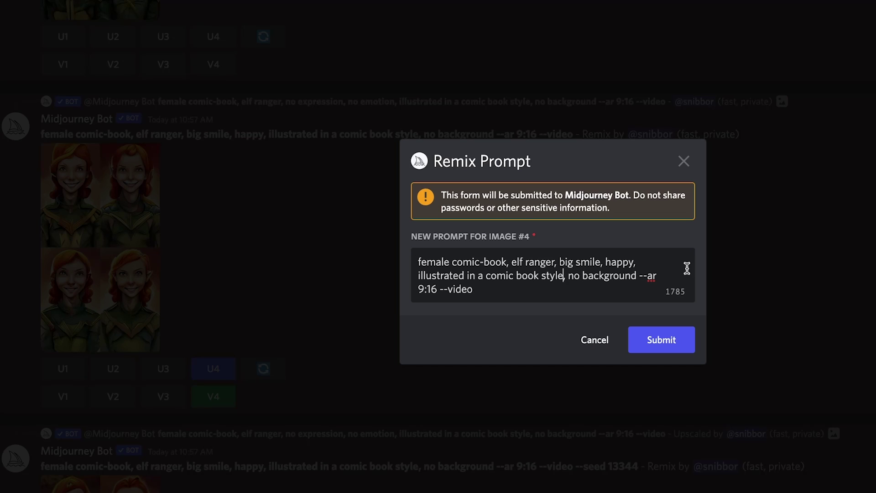
pyautogui.write('painterly')
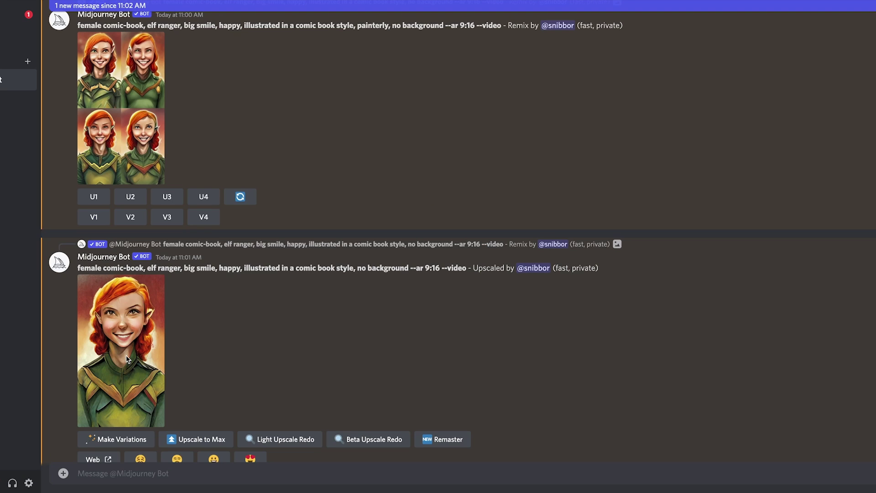
# Step: Copy the upscaled smiling portrait from its original image and paste it into the upper Joy cell of the Photoshop sheet
pyautogui.click(121, 351)
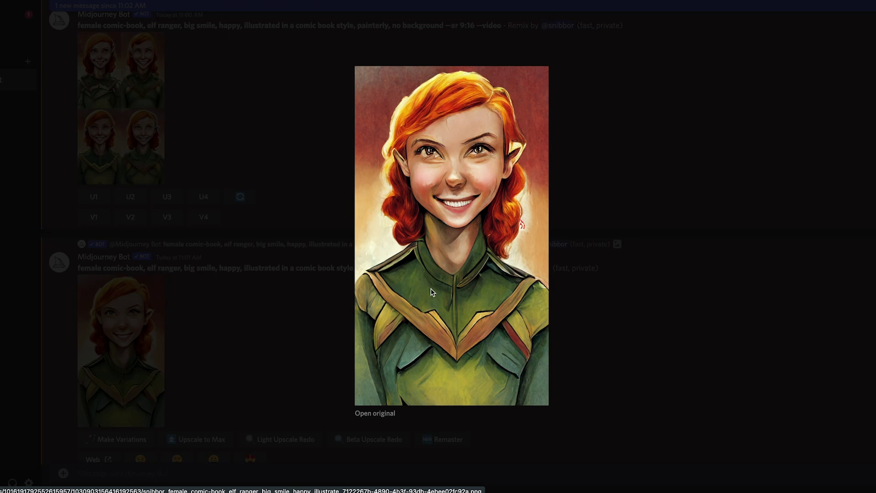
pyautogui.click(375, 413)
pyautogui.rightClick(443, 264)
pyautogui.click(461, 290)
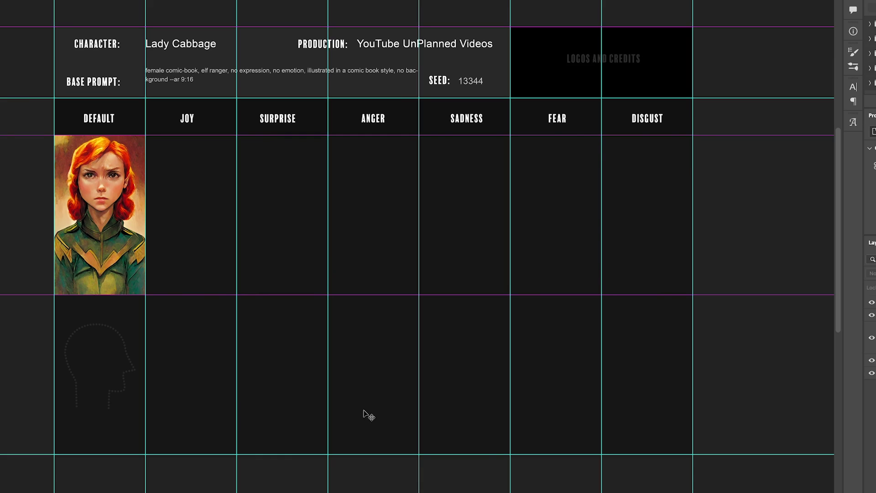
pyautogui.hotkey('ctrl', 'v')
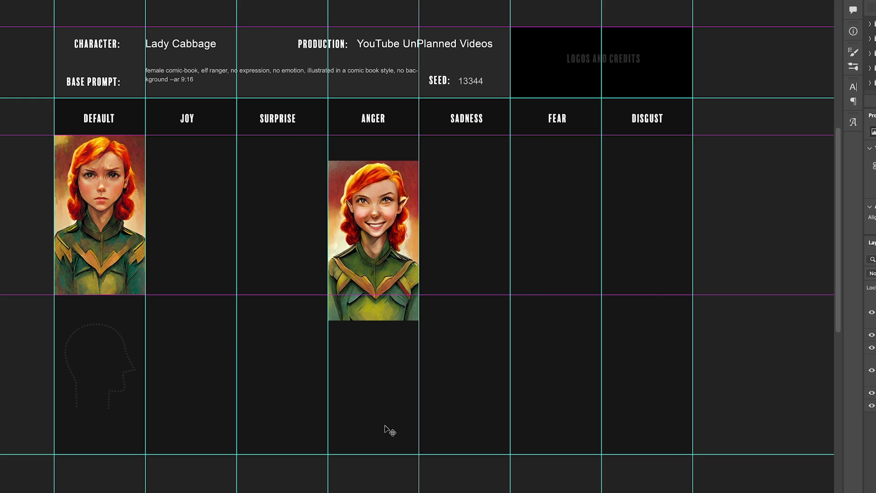
pyautogui.moveTo(371, 251); pyautogui.dragTo(187, 225)
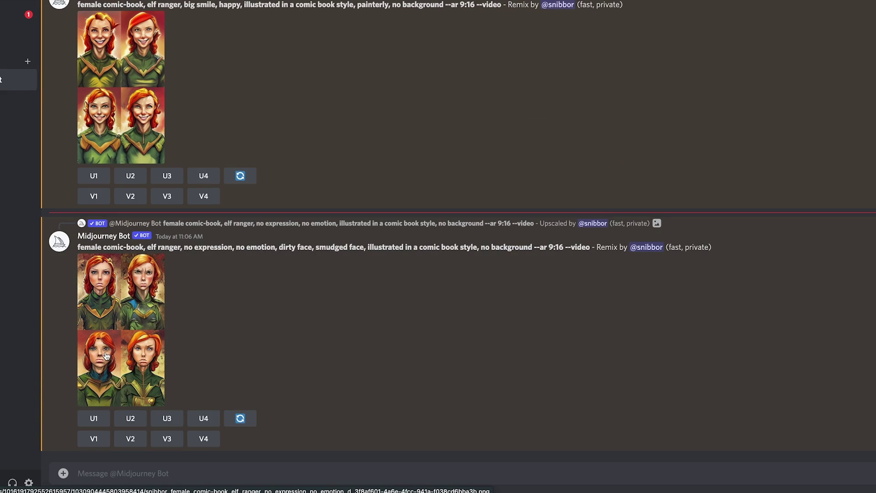
# Step: Remix the original portrait with "dirty smudges on face" before "no expression" and "wet hair" after "no emotion"
pyautogui.click(156, 390)
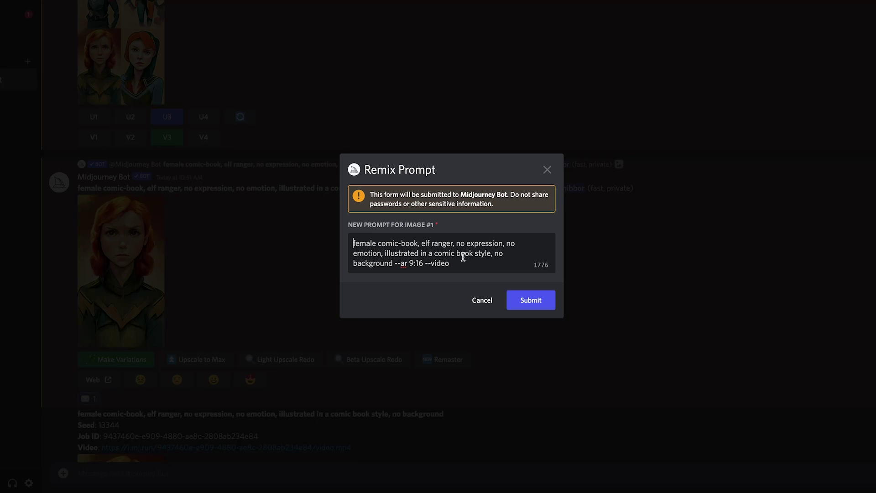
pyautogui.write('dirty smudges on face,')
pyautogui.click(443, 253)
pyautogui.write('wet hair')
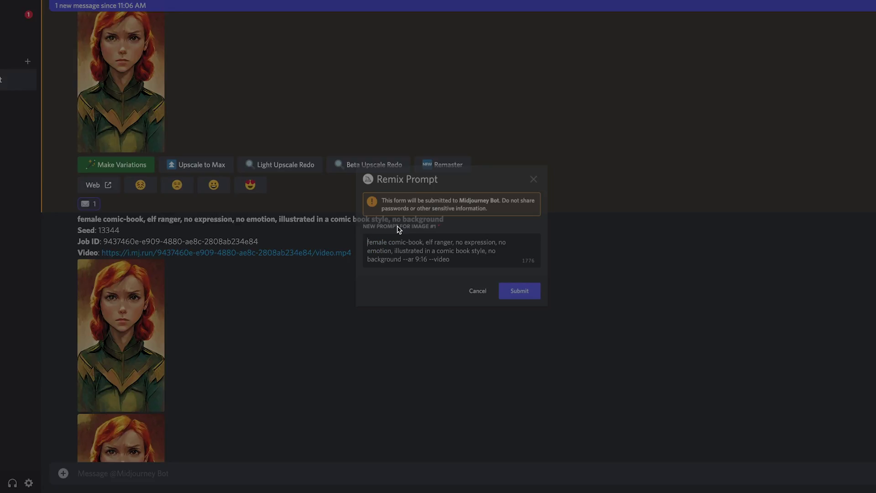
# Step: Remix the original portrait with "angry, mad" in place of "no expression, no emotion" and submit the prompt
pyautogui.moveTo(479, 243)
pyautogui.mouseDown()
pyautogui.moveTo(521, 243)
pyautogui.moveTo(488, 238)
pyautogui.mouseUp()
pyautogui.write('angrymad')
pyautogui.click(531, 300)
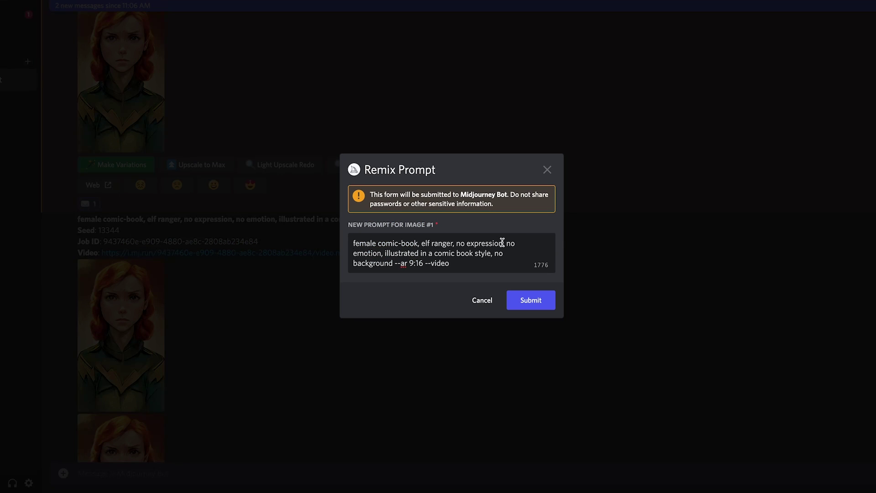
# Step: Replace "no expression, no emotion" with "wide eyed, surprised" in the original portrait's remix prompt
pyautogui.moveTo(457, 243); pyautogui.dragTo(383, 253)
pyautogui.write('big smile, happy')
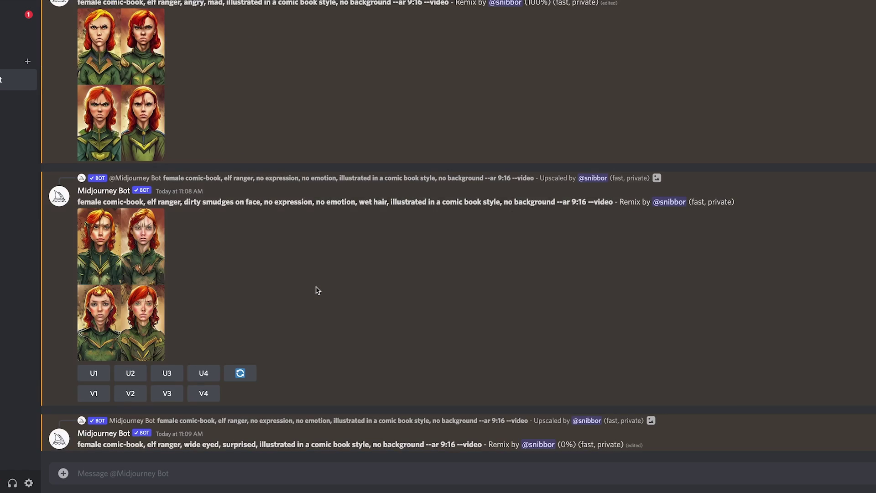
# Step: Inspect the enlarged smudged-face, wet-hair grid and look over the angry and surprised remix grids
pyautogui.scroll(-2, 315, 290)
pyautogui.click(155, 187)
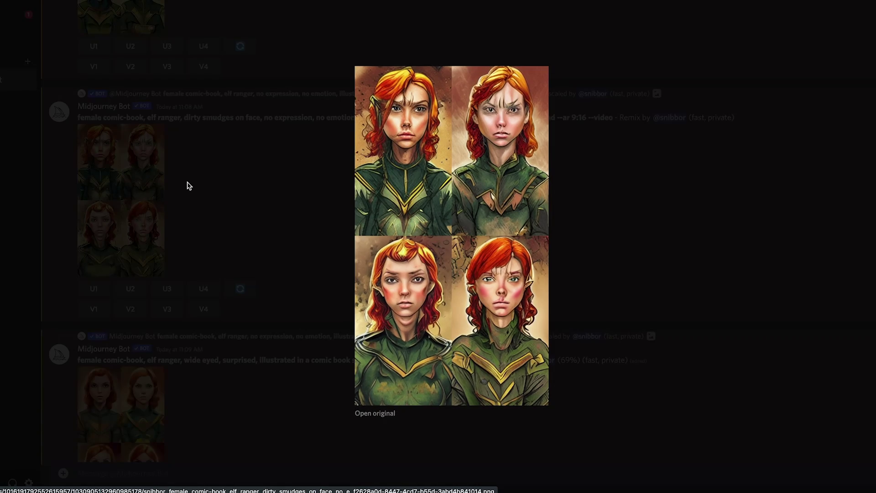
pyautogui.click(189, 185)
pyautogui.scroll(5, 157, 307)
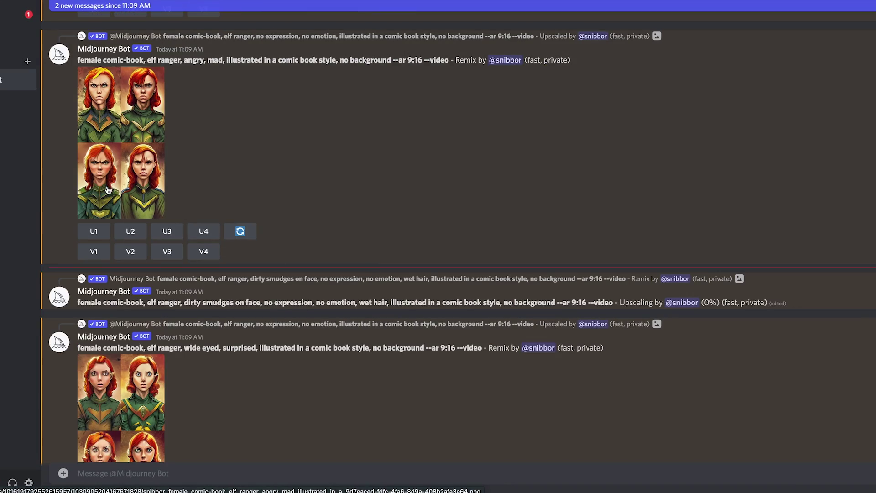
pyautogui.scroll(5, 115, 192)
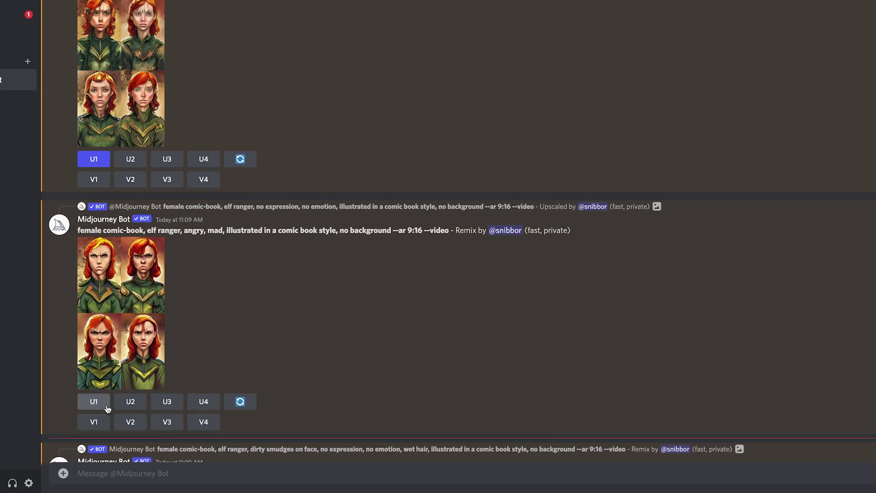
# Step: Remix the original portrait with "afraid, scared" in place of "no expression, no emotion"
pyautogui.scroll(2, 186, 410)
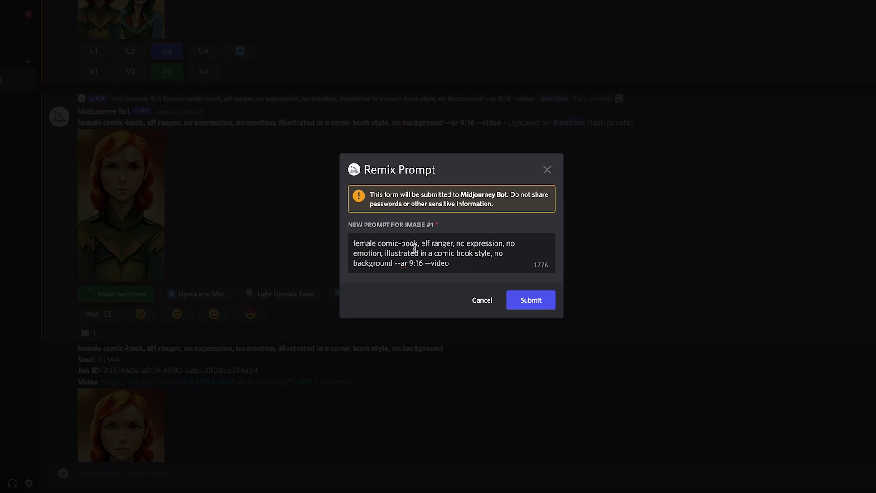
pyautogui.moveTo(501, 243); pyautogui.dragTo(460, 243)
pyautogui.press('BackSpace')
pyautogui.write('afraid,')
pyautogui.press('Delete')
pyautogui.press('Delete')
pyautogui.press('Delete')
pyautogui.press('Delete')
pyautogui.press('Delete')
pyautogui.press('Delete')
pyautogui.press('Delete')
pyautogui.press('Delete')
pyautogui.press('Delete')
pyautogui.press('Delete')
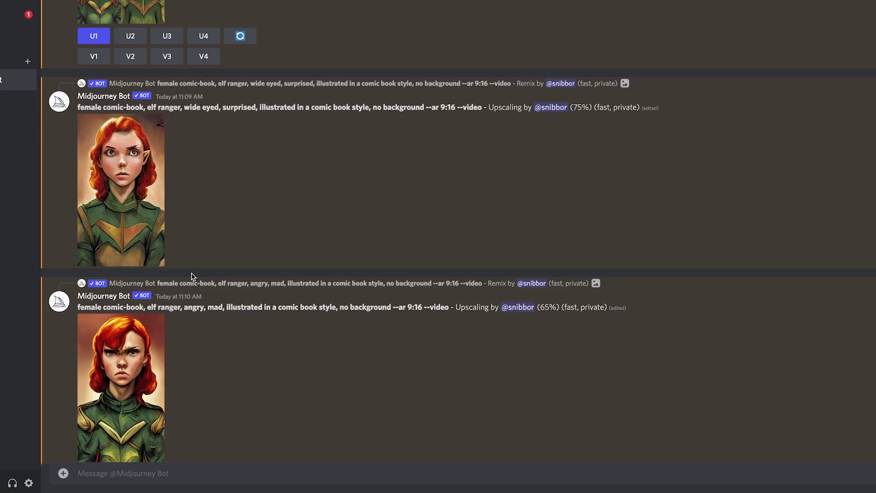
# Step: Remix image 1 of the wide-eyed, surprised grid with "open mouth," added to the prompt and submit it
pyautogui.scroll(7, 192, 276)
pyautogui.scroll(-10, 192, 275)
pyautogui.scroll(3, 192, 273)
pyautogui.scroll(7, 185, 256)
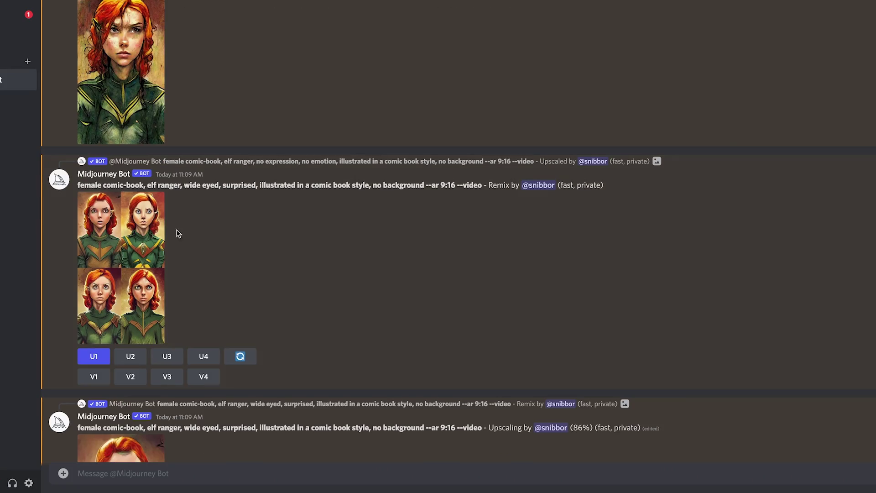
pyautogui.click(94, 377)
pyautogui.click(519, 243)
pyautogui.write('open mouth,')
pyautogui.click(543, 301)
# Step: Remix image 3 of the surprised grid with "open mouth," inserted before "wide eyed" and submit the prompt
pyautogui.scroll(-9, 335, 274)
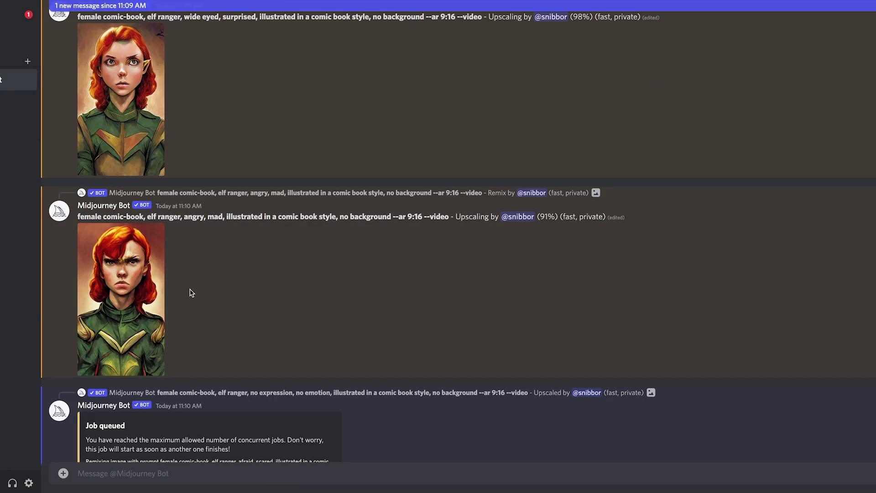
pyautogui.scroll(10, 200, 292)
pyautogui.scroll(-3, 207, 293)
pyautogui.click(167, 327)
pyautogui.click(457, 243)
pyautogui.write('open mouth')
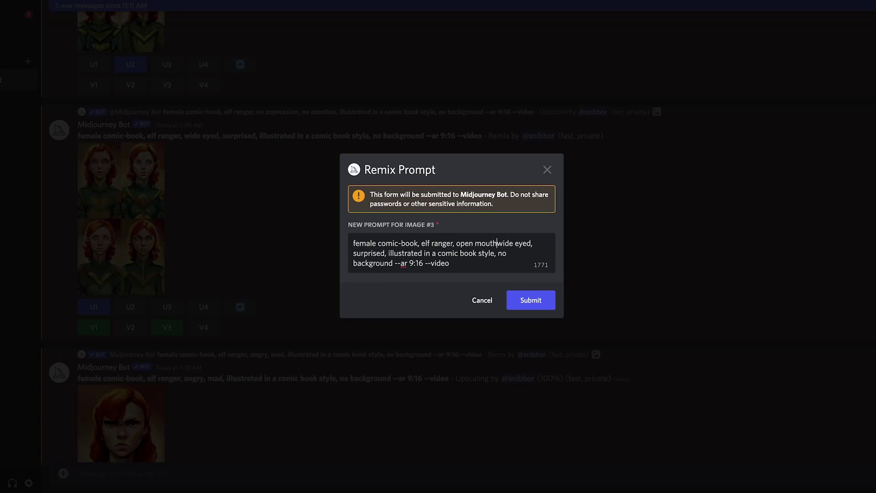
pyautogui.write(',')
pyautogui.click(531, 300)
pyautogui.scroll(-5, 244, 276)
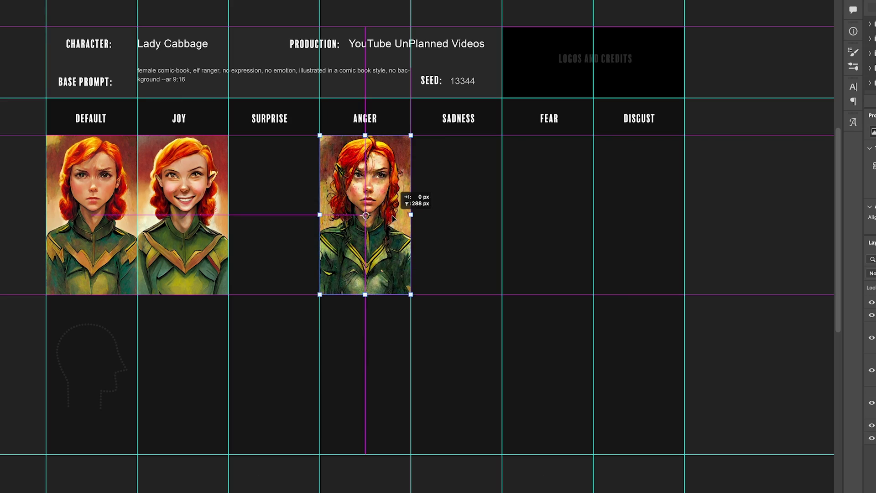
# Step: Move the smudged-face portrait from the Anger column to the Disgust column and add the label "After Battle" above that heading
pyautogui.moveTo(405, 195); pyautogui.dragTo(675, 195)
pyautogui.press('Return')
pyautogui.click(606, 108)
pyautogui.write('After Battle')
pyautogui.press('Return')
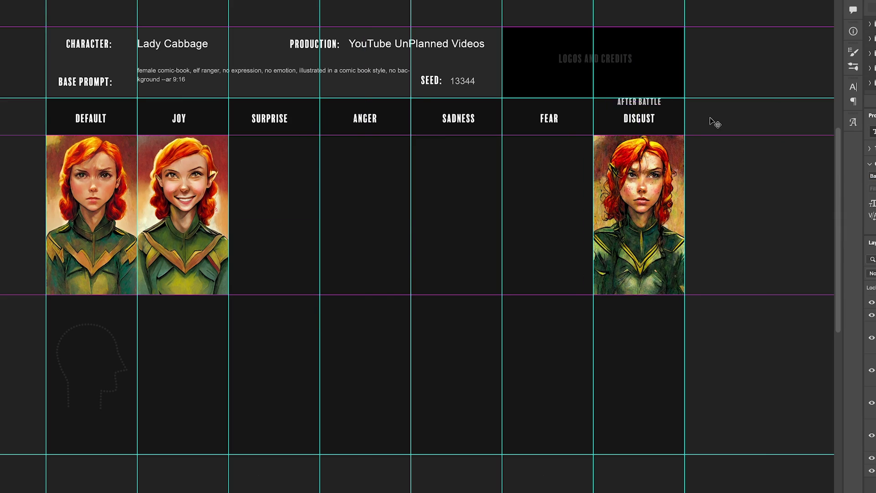